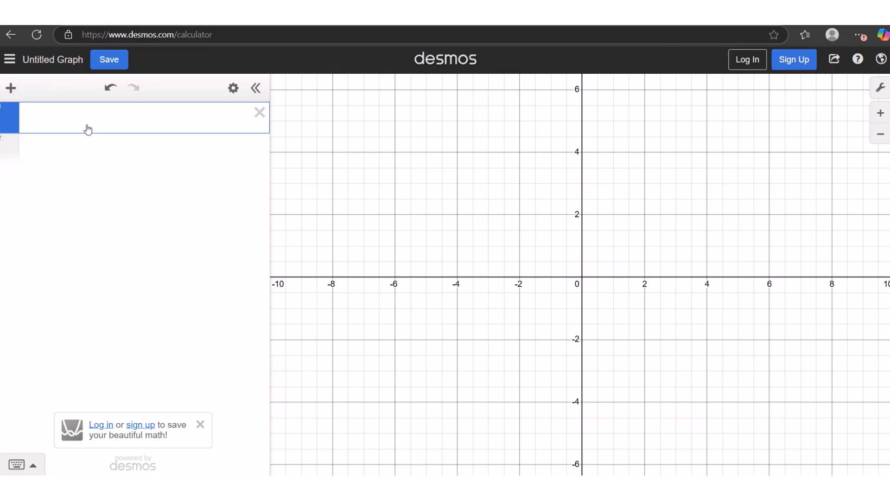
Plot the point (2,3) with the label "Point 1", and delete its expression.
text((2,3))
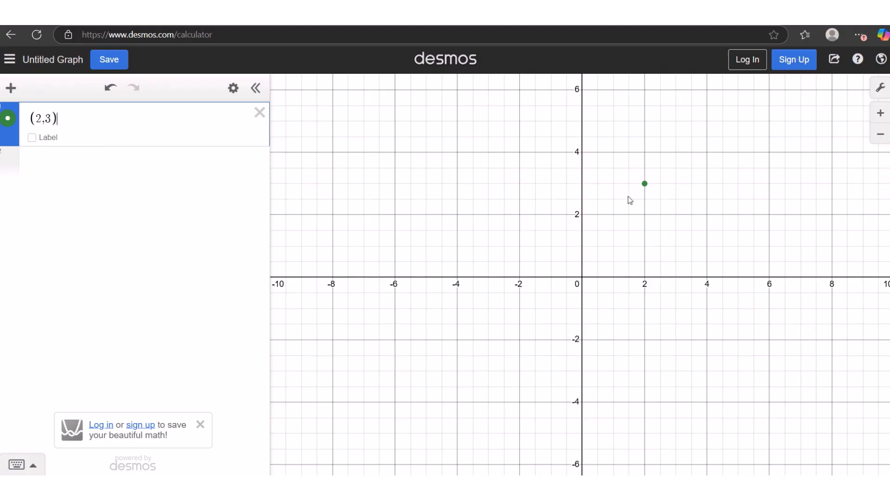
click(32, 137)
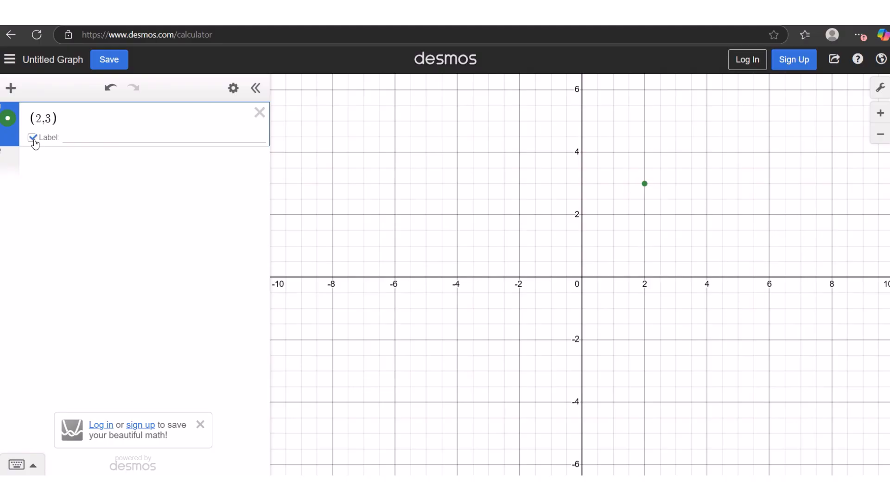
click(87, 137)
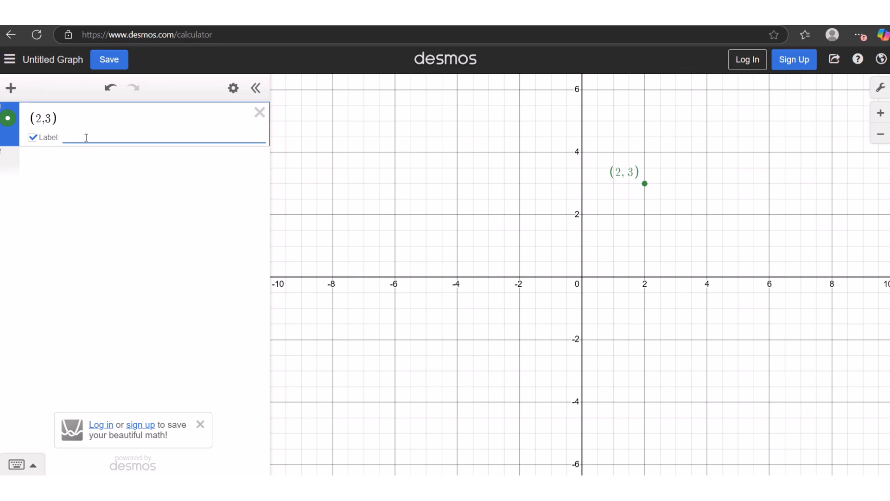
text(Point 1)
click(259, 113)
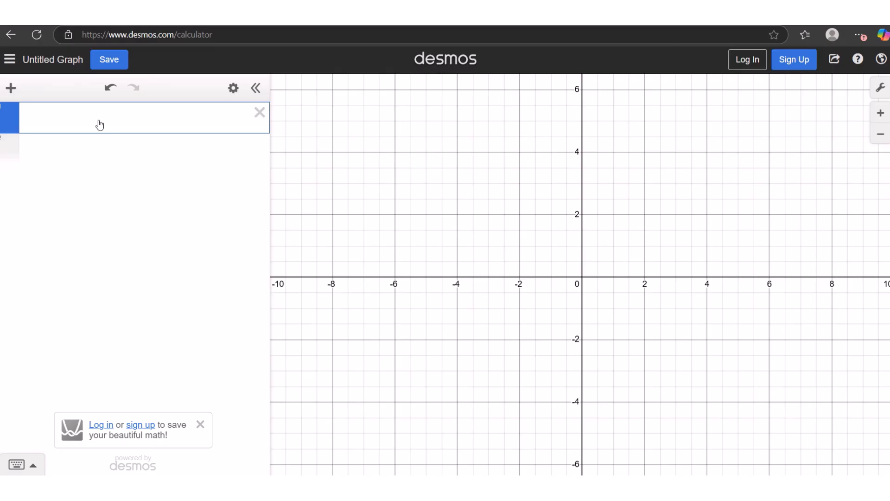
Insert an empty table in the expression list.
click(12, 91)
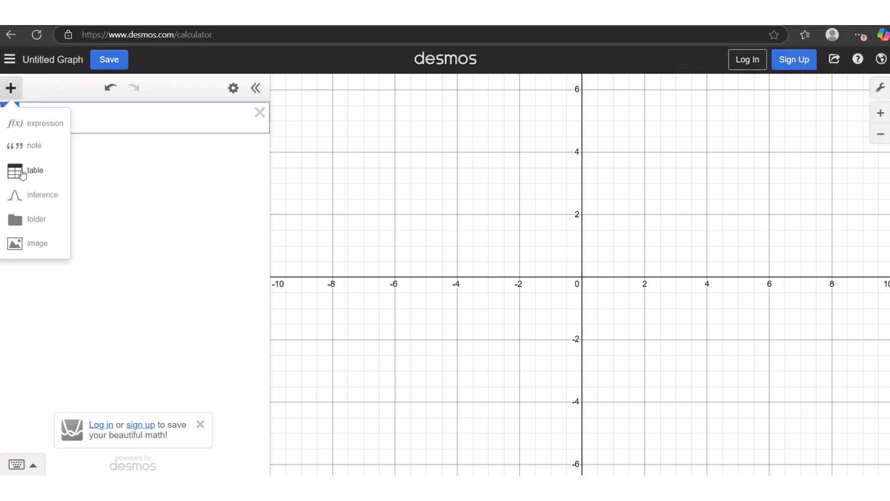
click(22, 173)
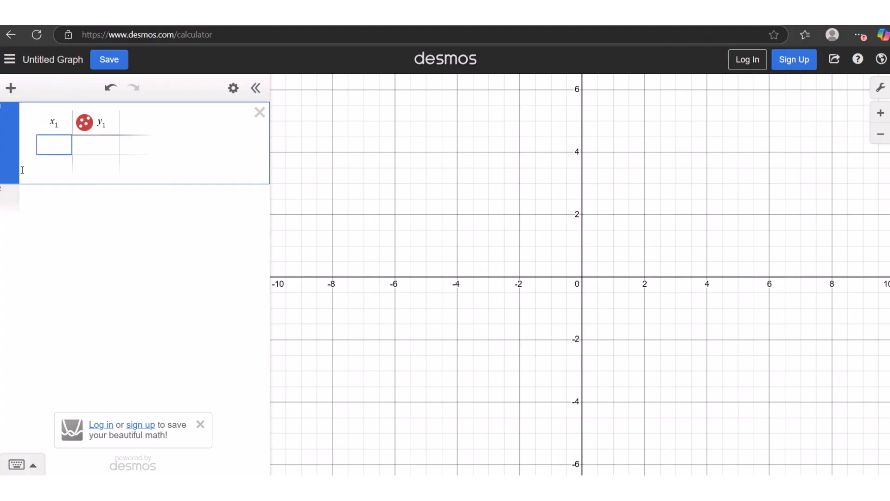
Add two more empty tables to the expression list and delete them both, keeping only the x1/y1 table.
click(56, 197)
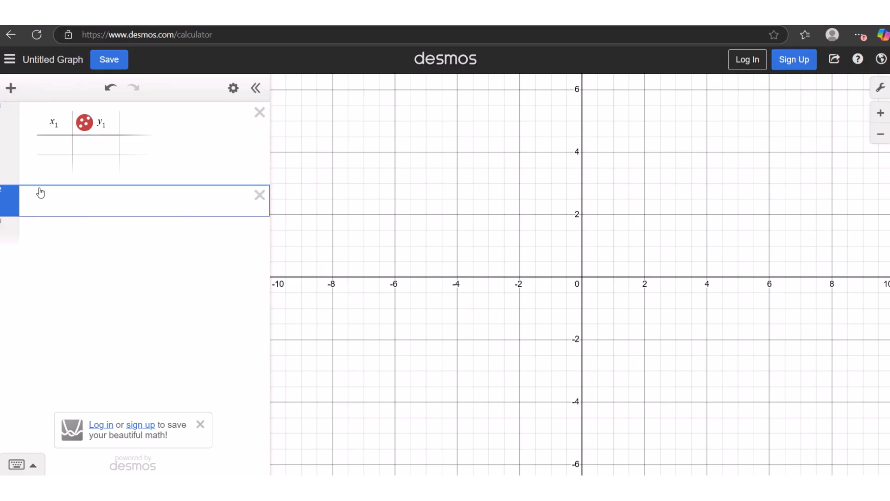
click(15, 99)
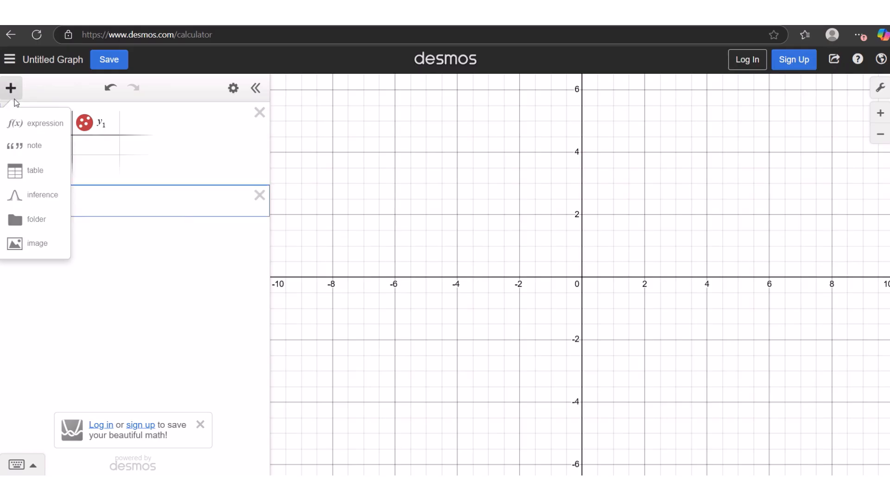
click(23, 170)
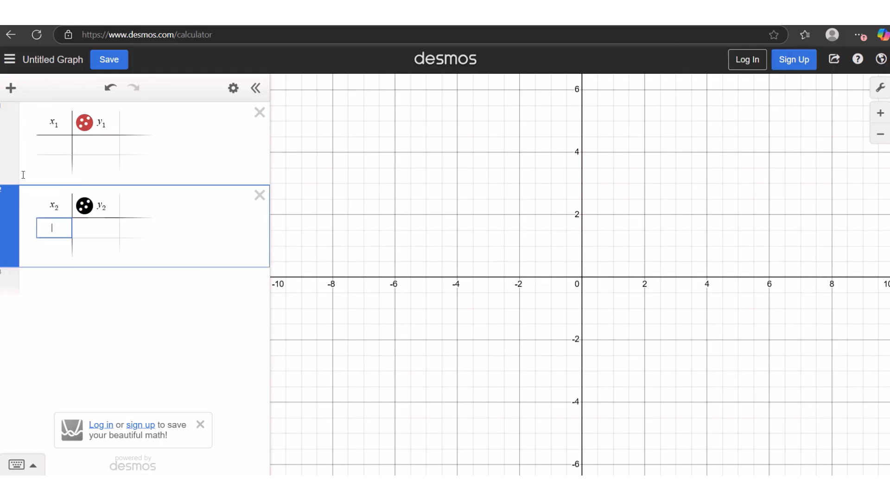
click(43, 281)
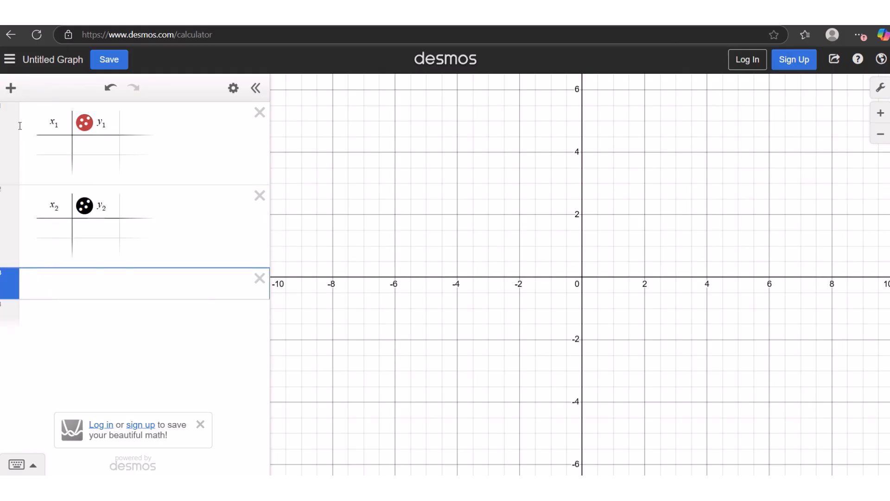
click(14, 98)
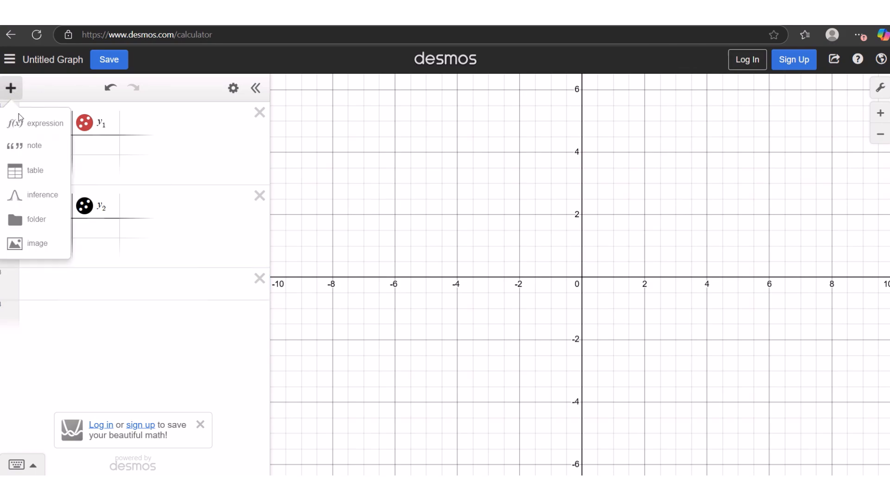
click(26, 173)
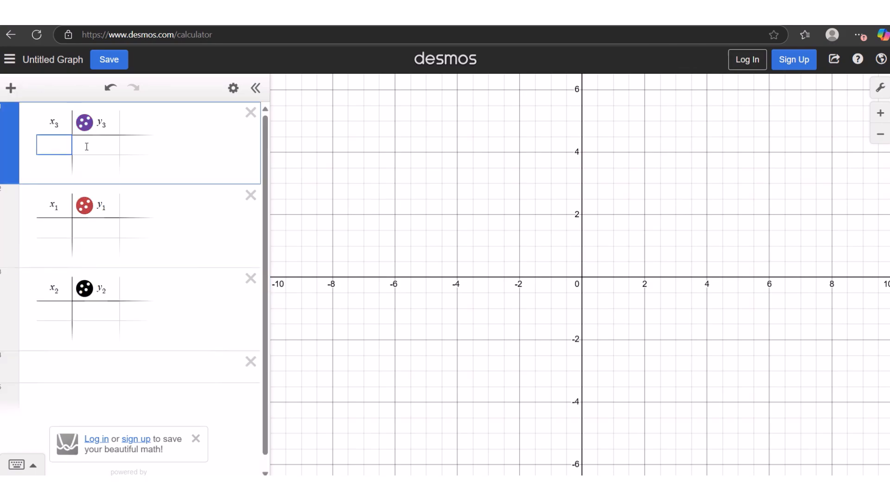
click(248, 116)
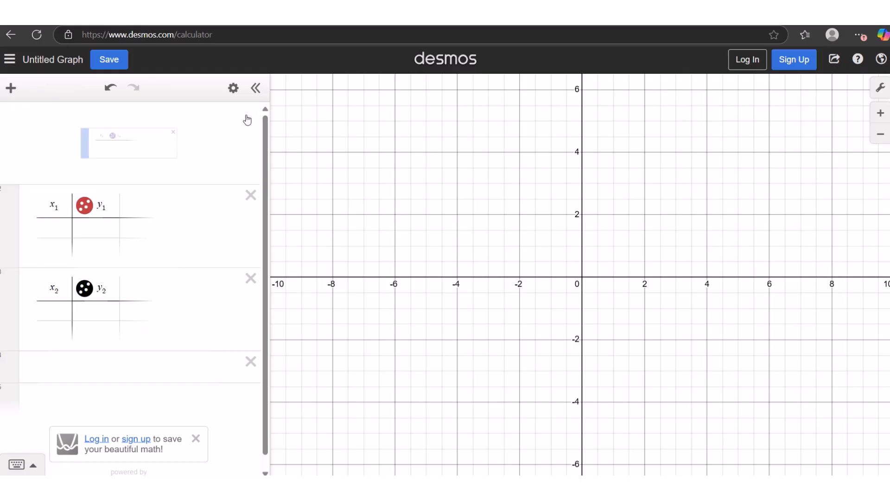
click(259, 194)
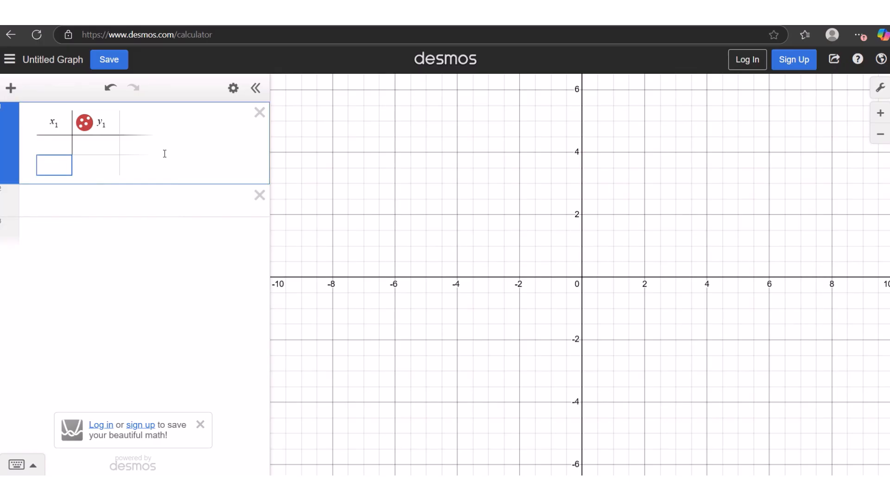
Fill the first two rows of the x1/y1 table with the points (-4, 0) and (-2, 0.5).
key(Up)
text(4)
key(Tab)
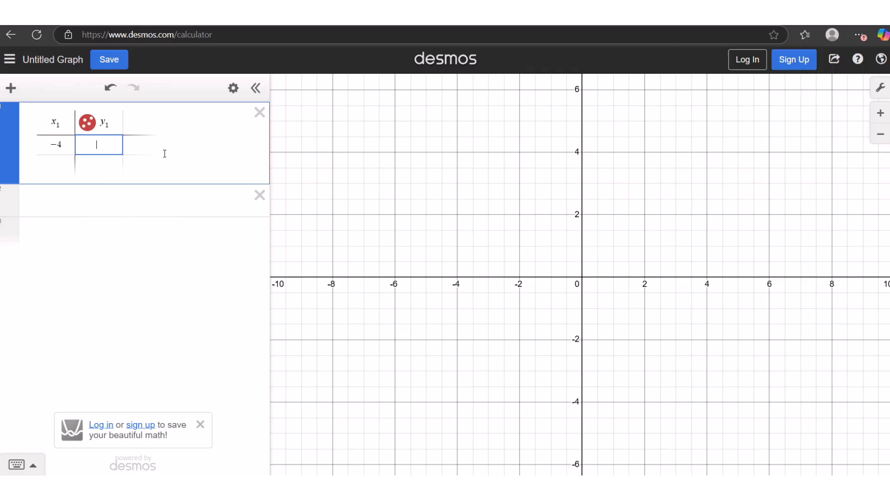
text(0)
key(Tab)
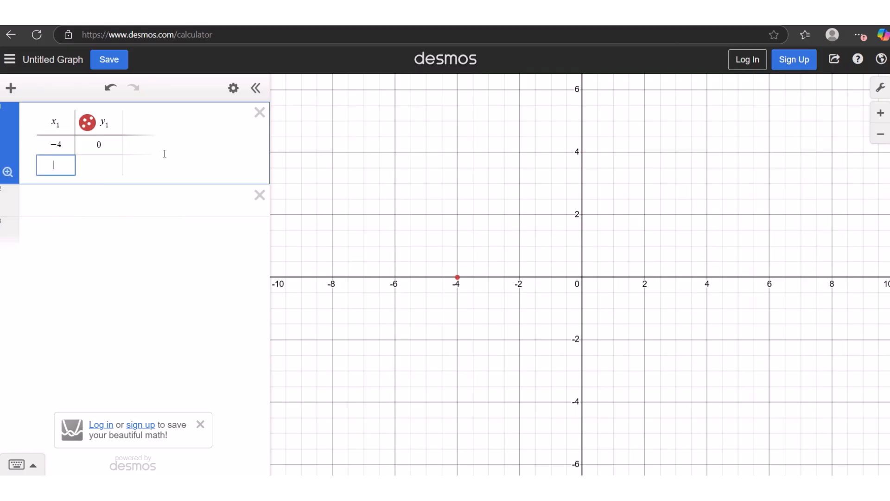
text(-2)
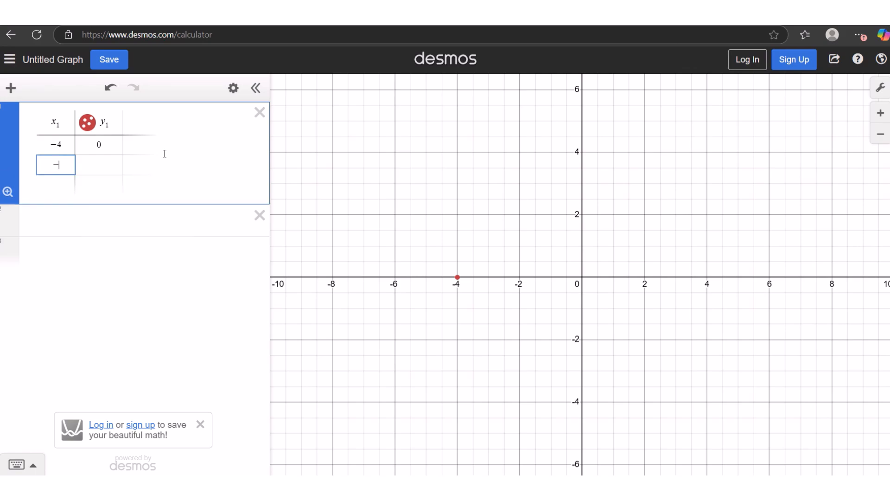
key(Tab)
text(0.5)
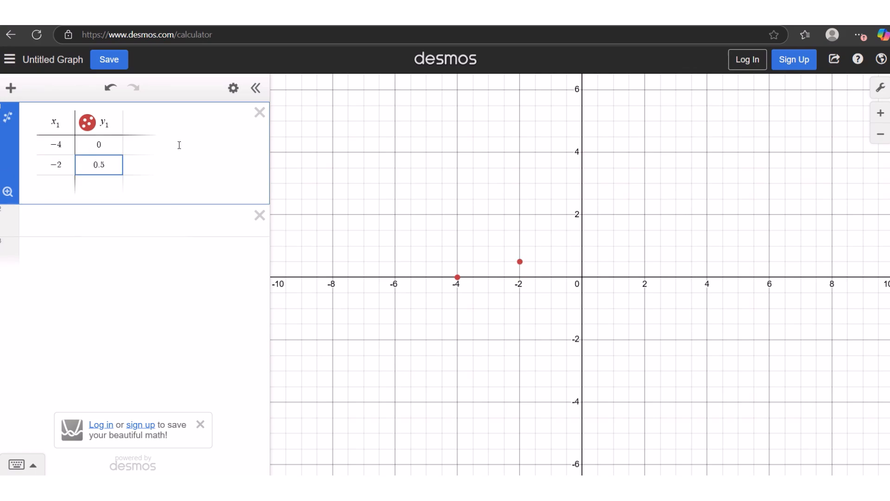
key(Tab)
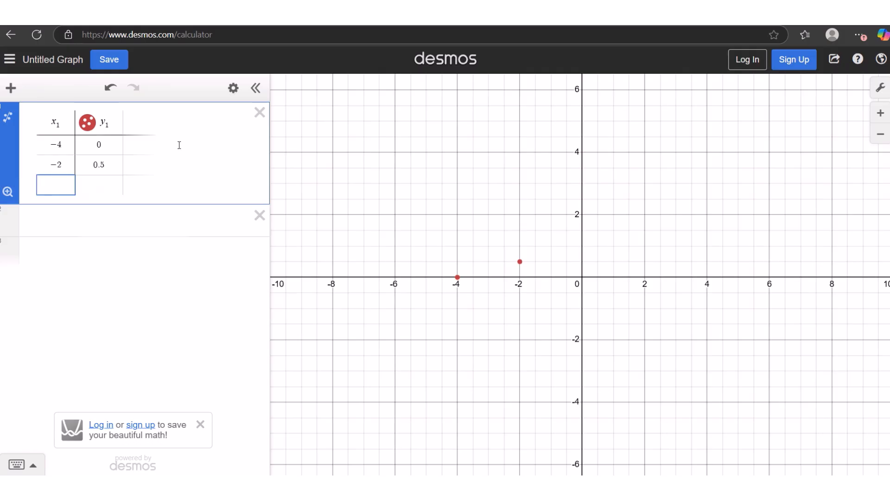
Add the points (0, 1) and (2, 3) as the third and fourth rows of the table.
text(0)
key(Tab)
text(1)
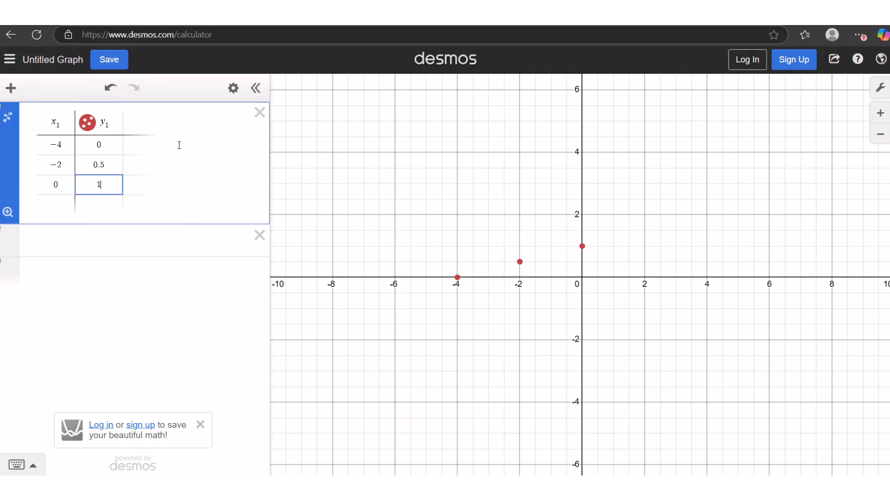
key(Tab)
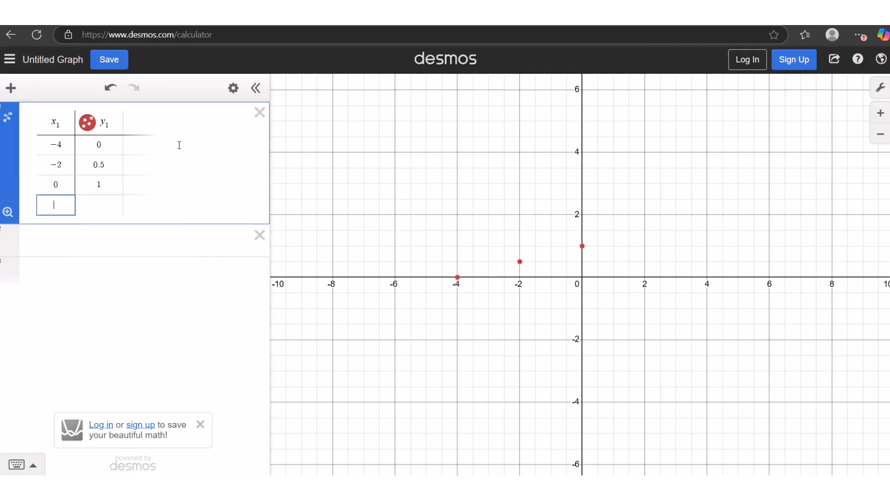
text(2)
key(Tab)
text(3)
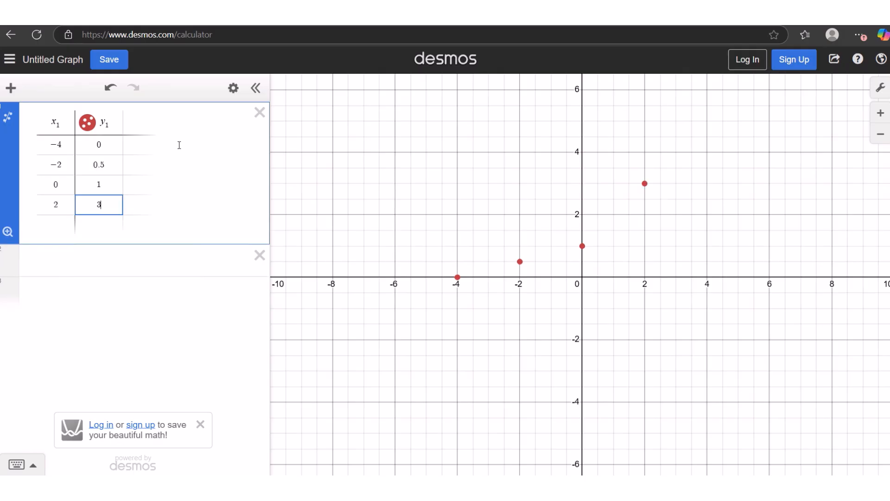
key(Return)
key(Left)
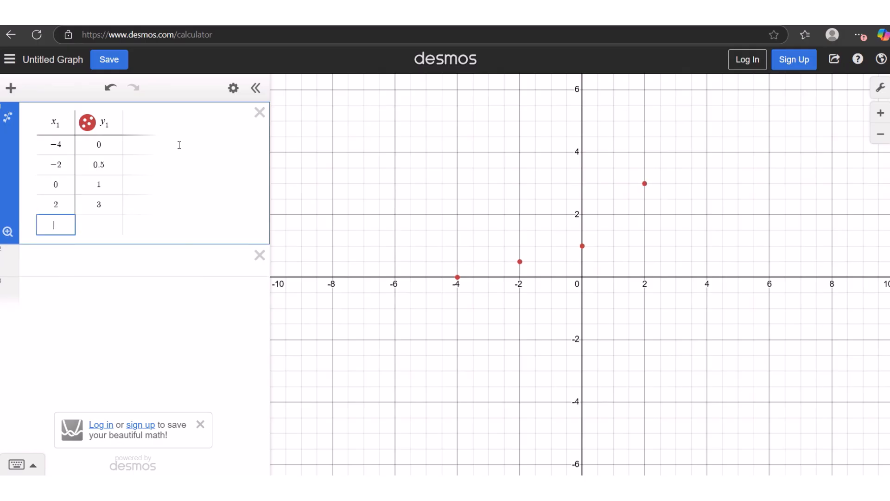
Add the points (4, 4) and (6, 6) as the fifth and sixth rows of the table.
text(4)
key(Tab)
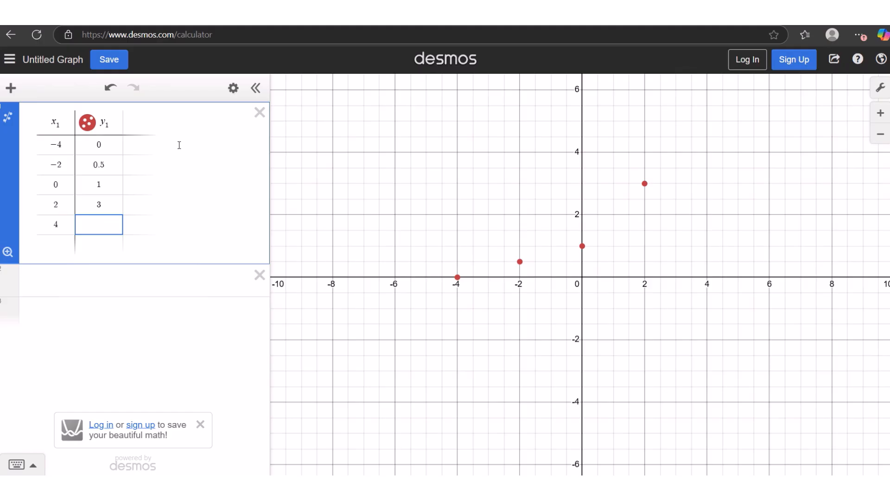
text(4)
key(Return)
key(Left)
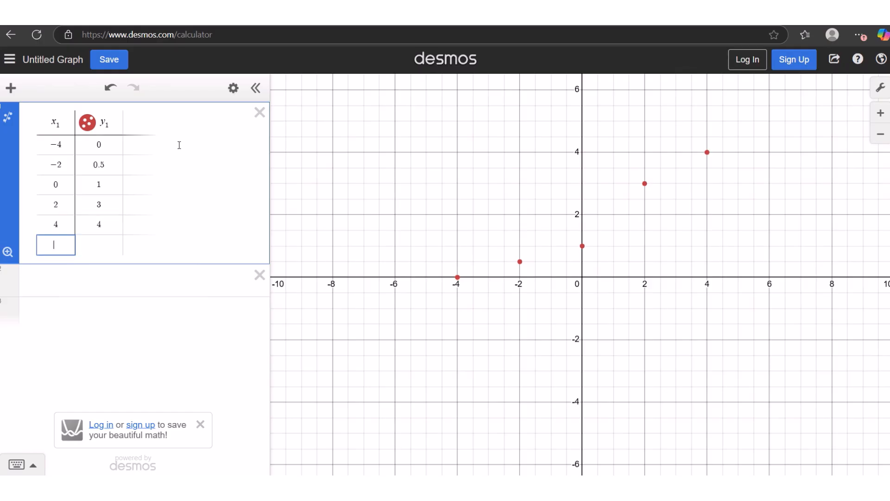
text(6)
key(Tab)
text(6)
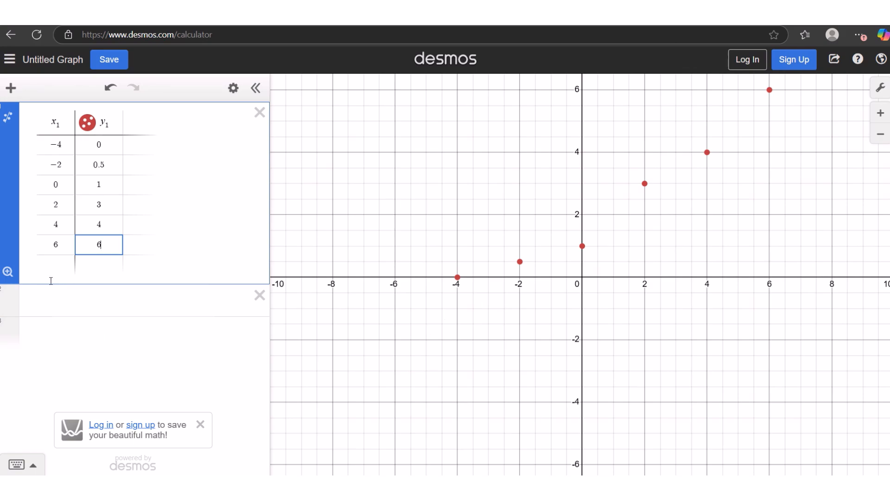
Zoom-fit the graph to the table's points, restore the default view, and fit it to the points again.
click(8, 273)
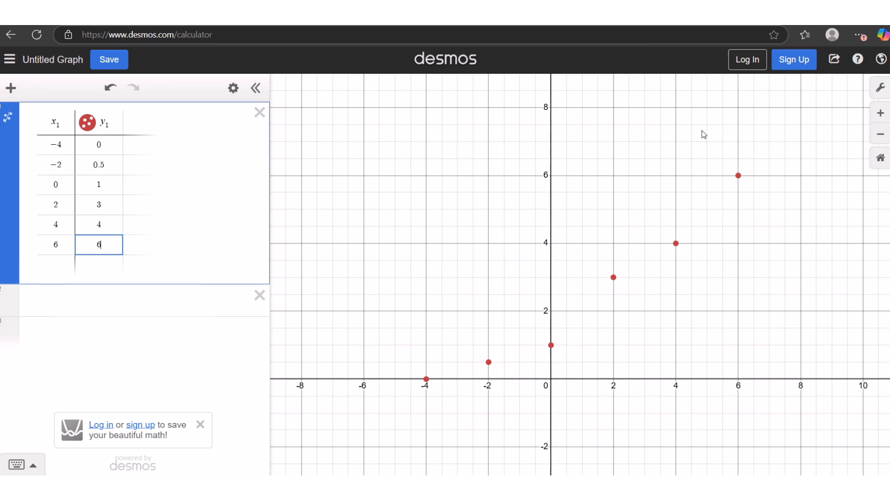
click(880, 159)
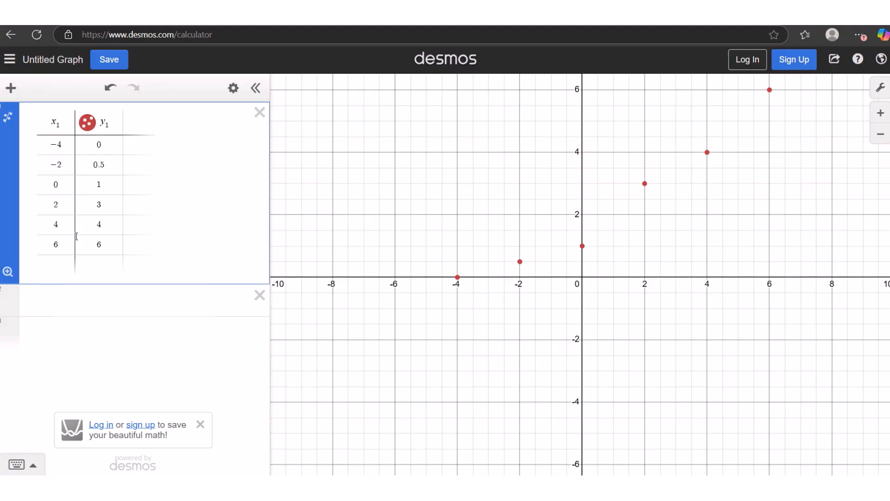
click(7, 270)
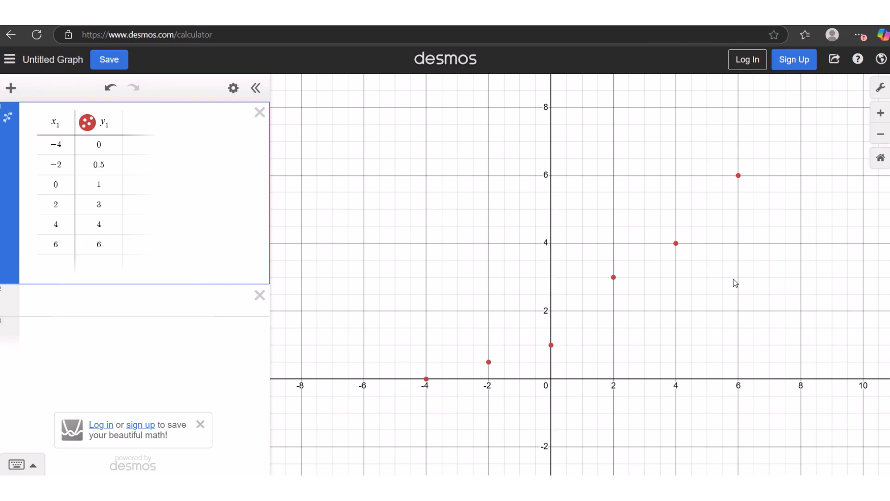
Enter y = mx + b in the expression line below the table, and erase everything after the y.
click(62, 298)
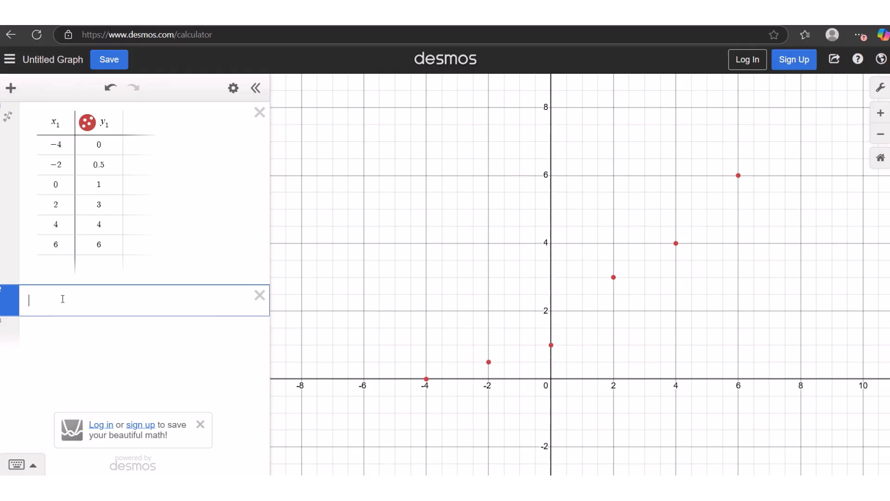
text(y = mx )
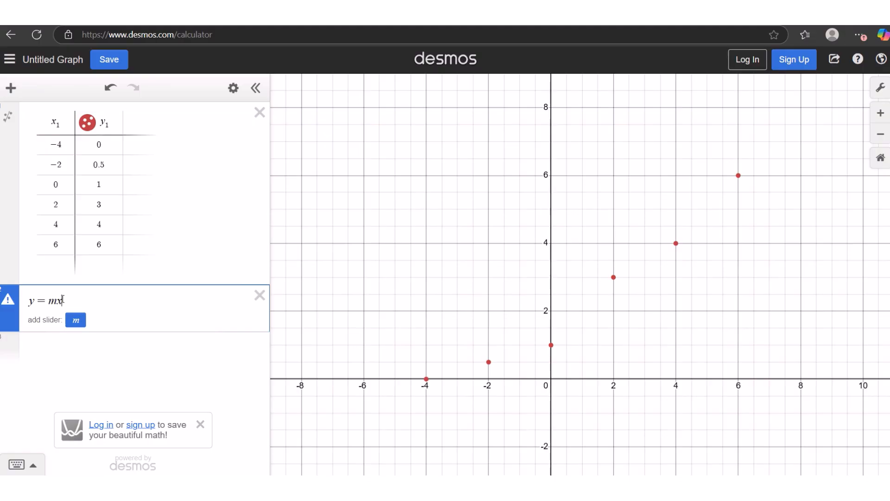
text(+ b)
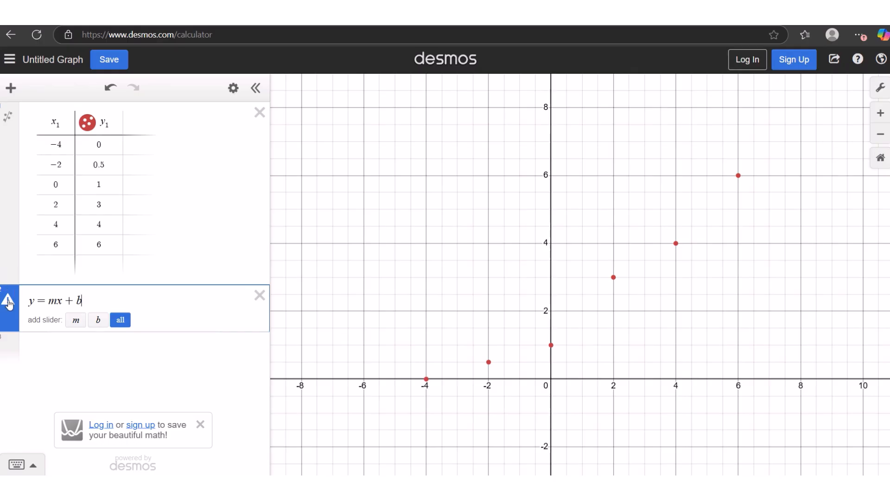
mouse_move(9, 303)
key(BackSpace)
key(BackSpace)
key(BackSpace)
key(BackSpace)
key(BackSpace)
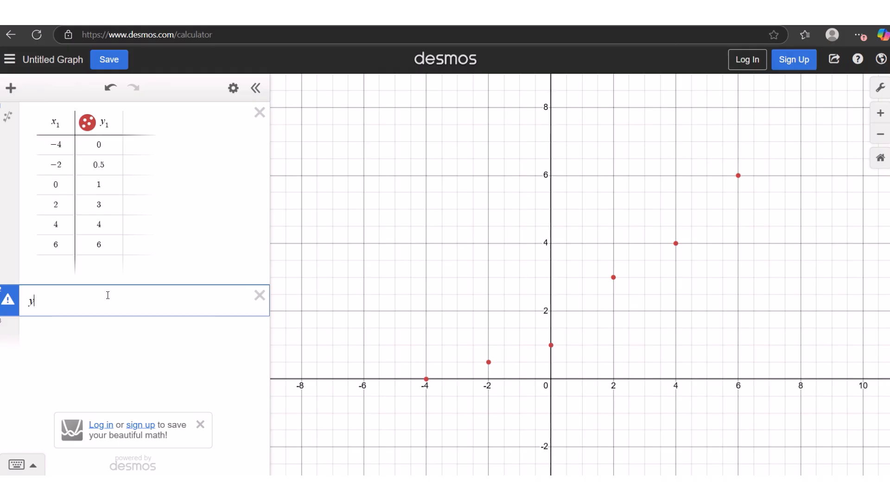
Complete the expression below the table as the regression y₁ ~ mx₁ + b and show the fitted line's y-intercept coordinates.
text(1)
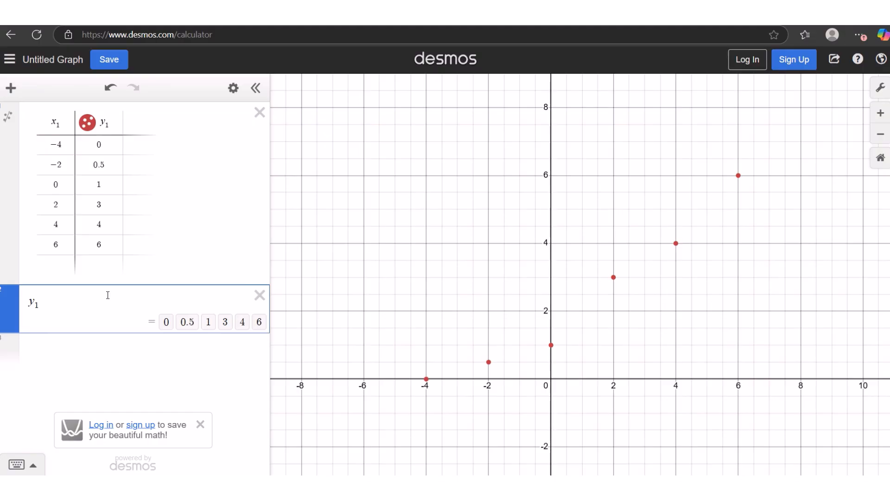
text(~)
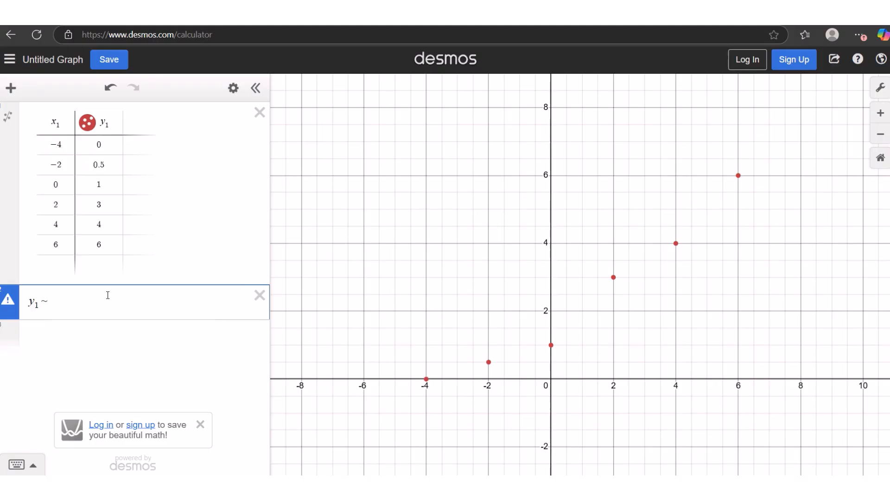
text(mx_)
text(1)
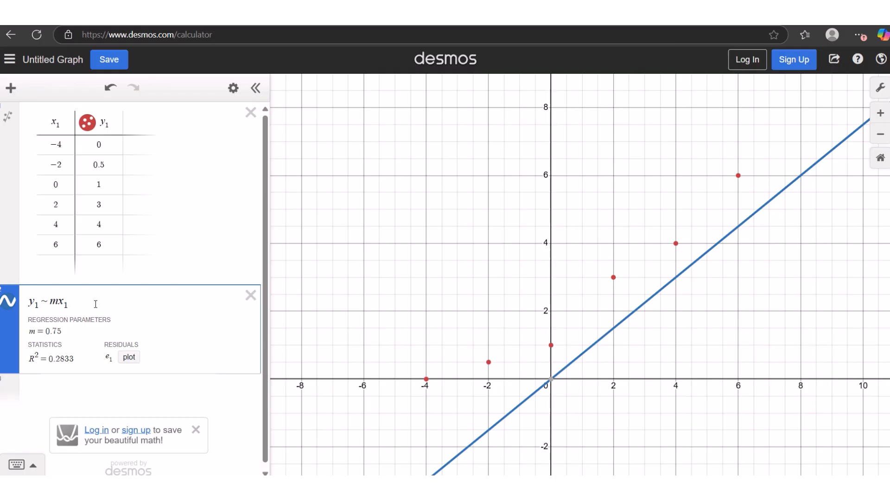
text(+b)
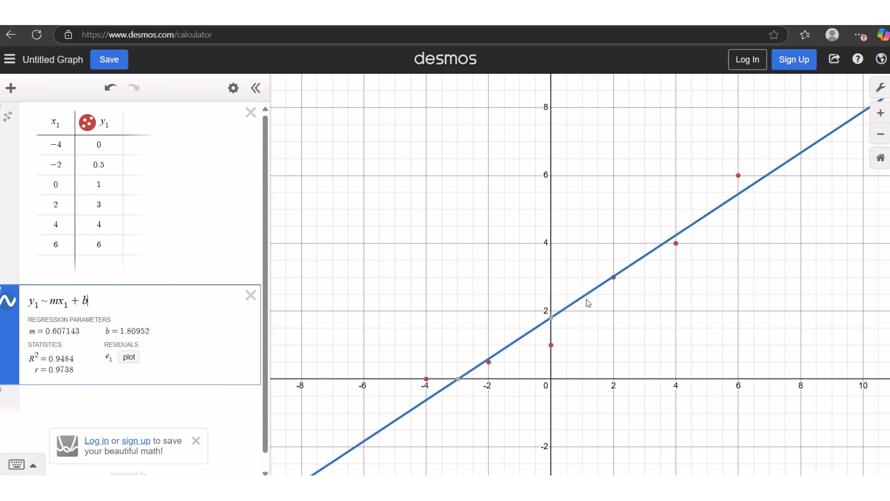
click(549, 318)
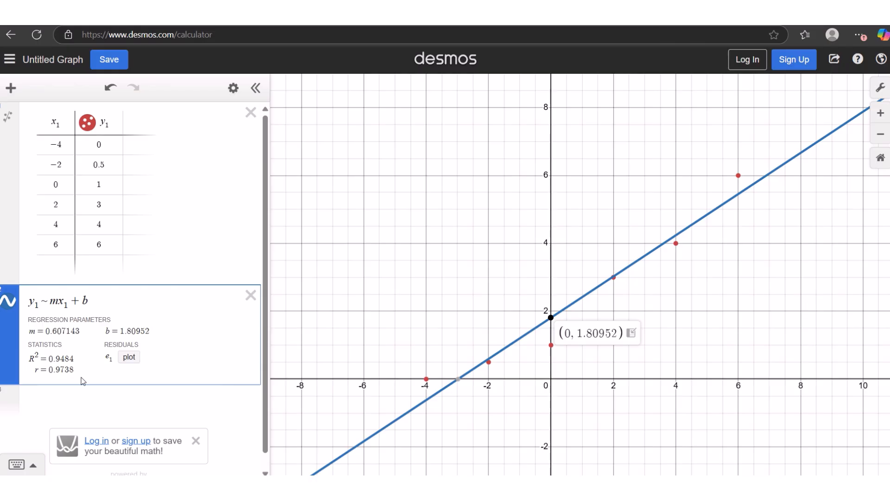
Delete the regression expression and the data table, and insert a new empty table.
click(250, 296)
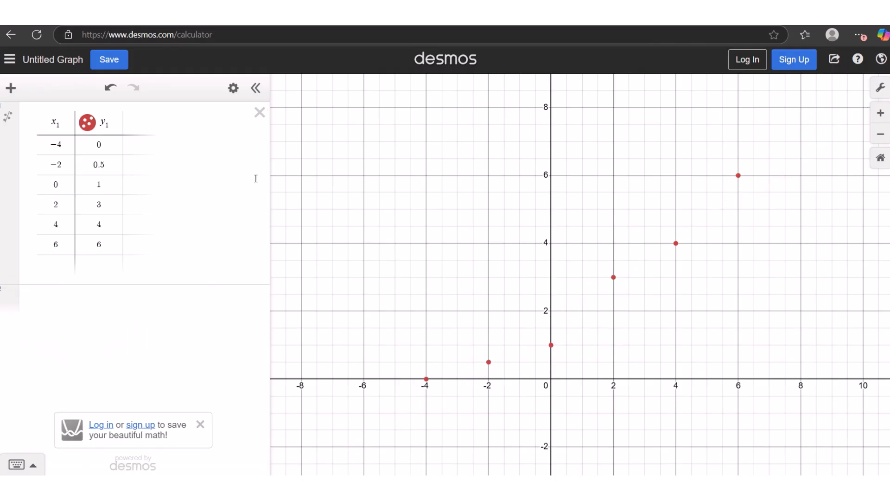
click(259, 112)
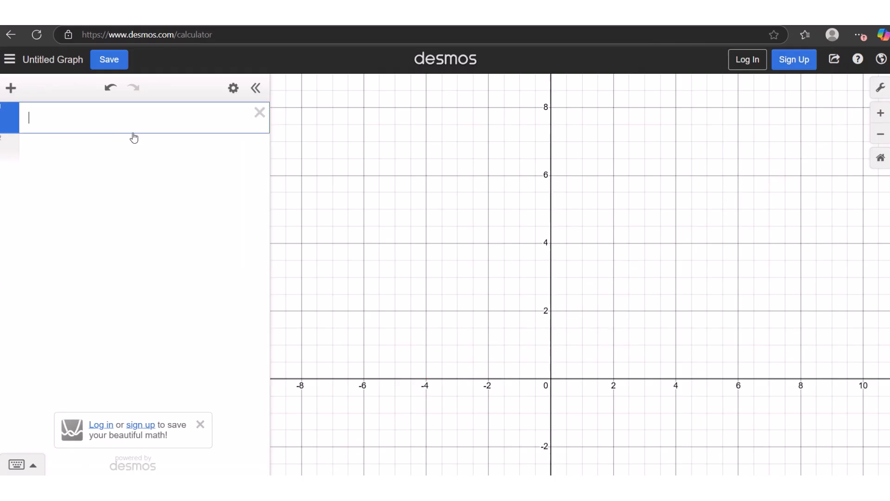
click(11, 88)
click(29, 173)
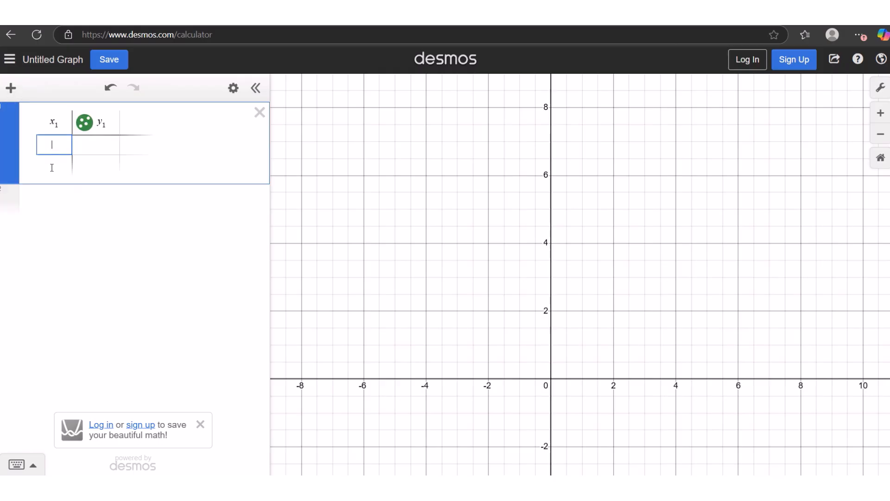
Enter the points (1, 2) and (-1, 5) as the first and second rows of the new table.
text(1)
key(Tab)
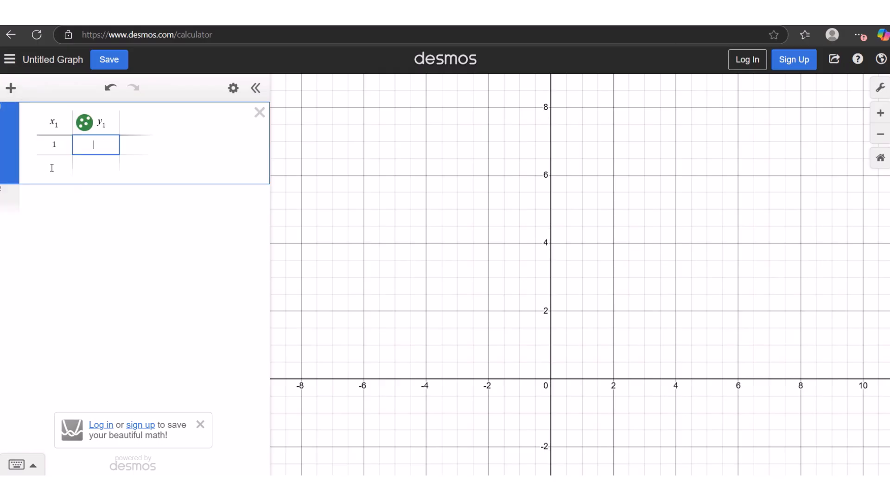
text(2)
click(52, 167)
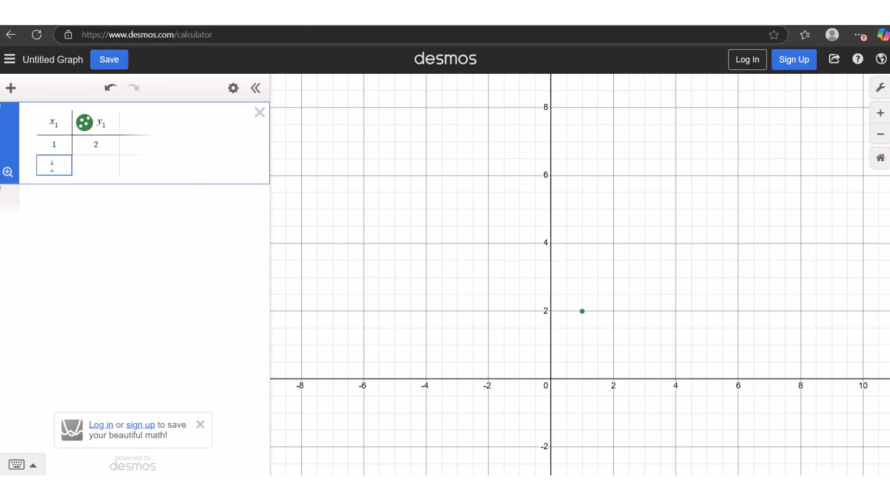
text(1)
key(Tab)
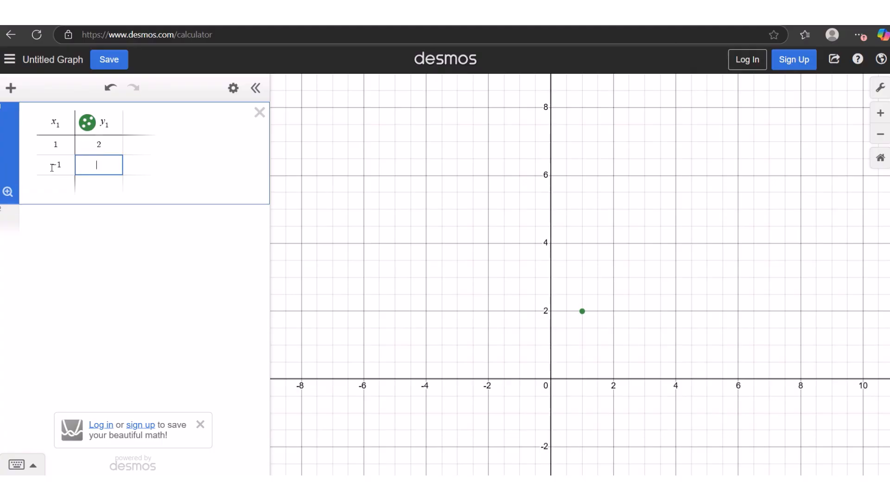
text(5)
key(Tab)
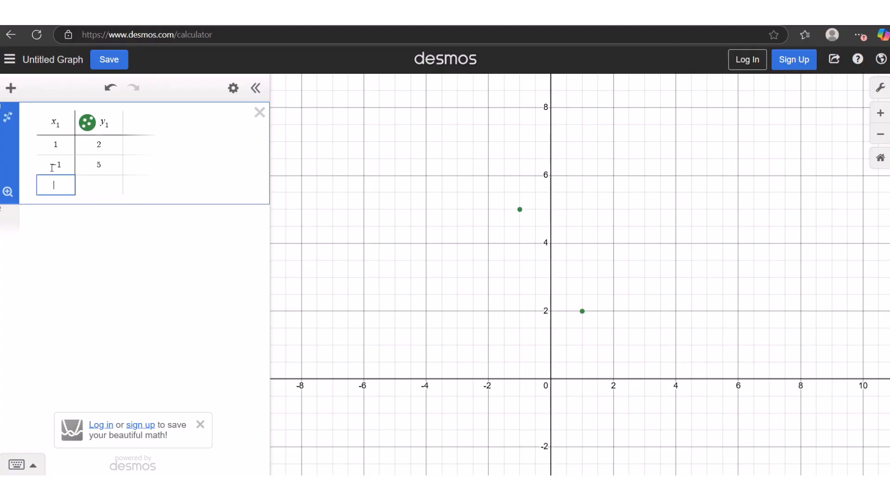
Add the points (-1, 7) and (4, 8) as the third and fourth rows of the table.
text(-)
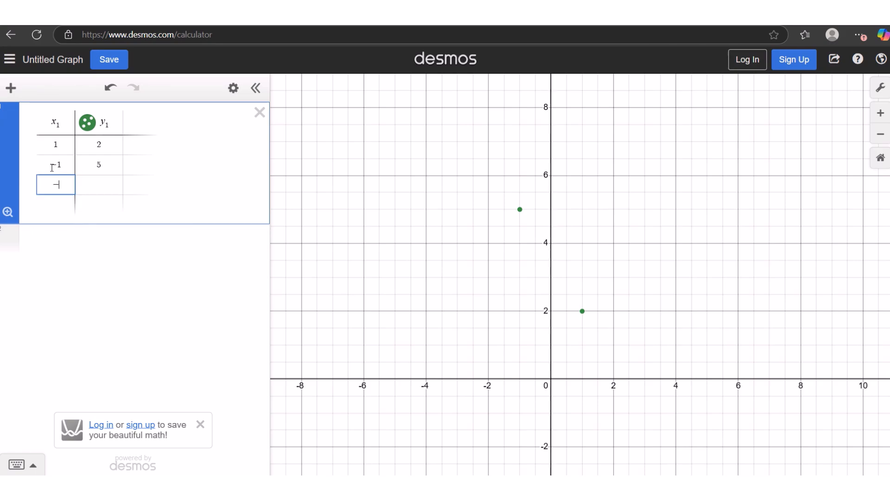
text(1)
key(Tab)
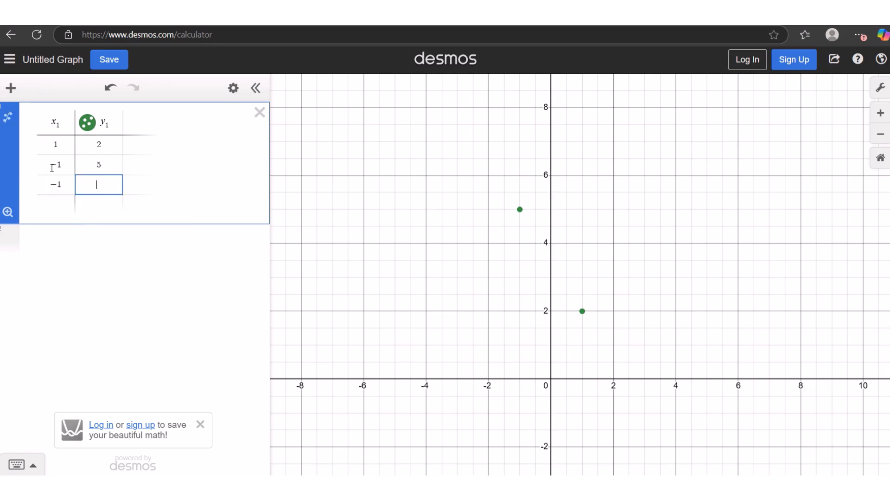
text(7)
key(Tab)
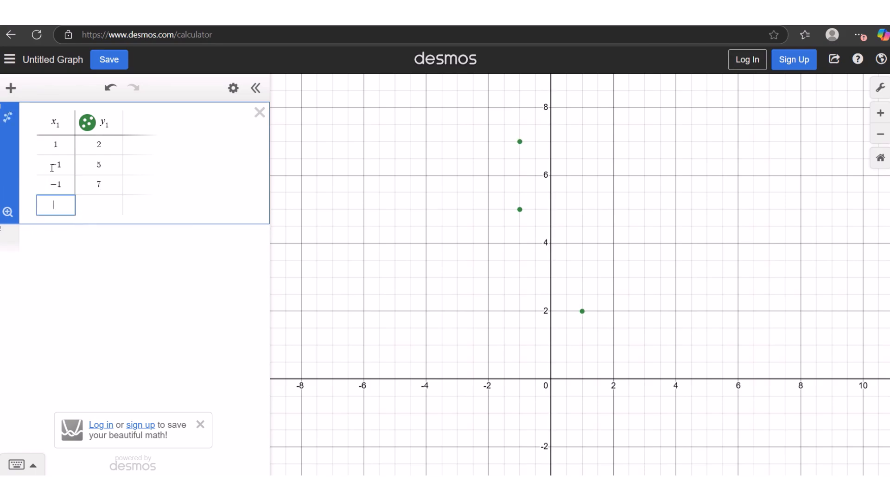
text(4)
key(Tab)
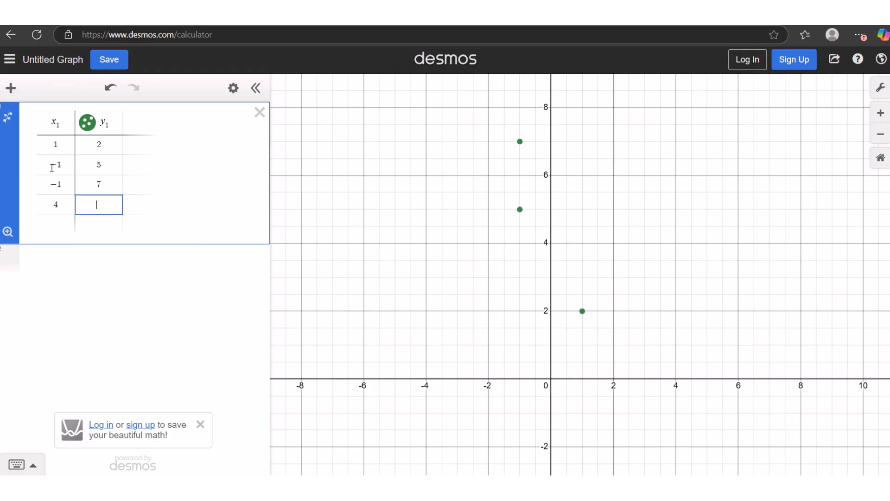
text(8)
key(Tab)
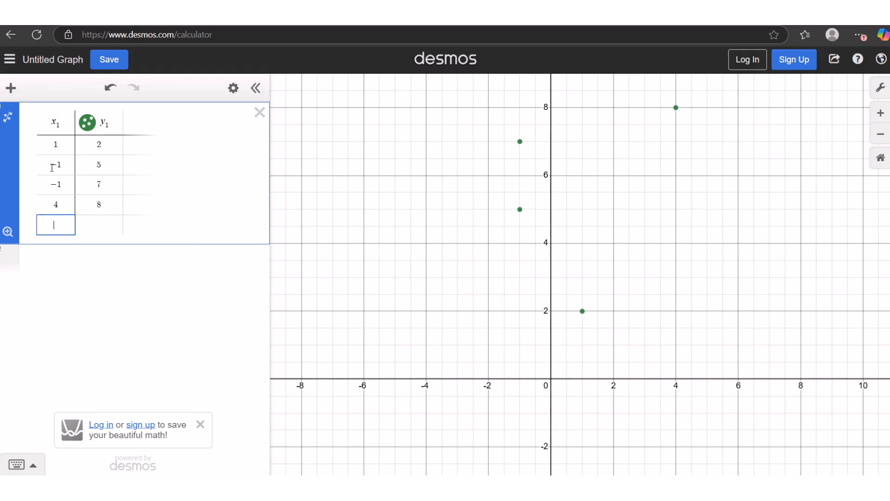
Add the points (-6, -1) and (6, 0) as the fifth and sixth rows of the table.
text(-6)
key(Tab)
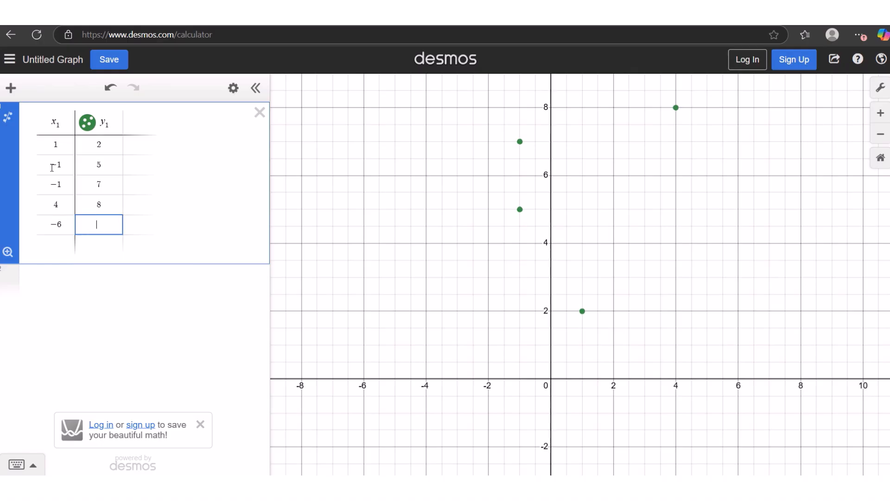
text(-1)
key(Tab)
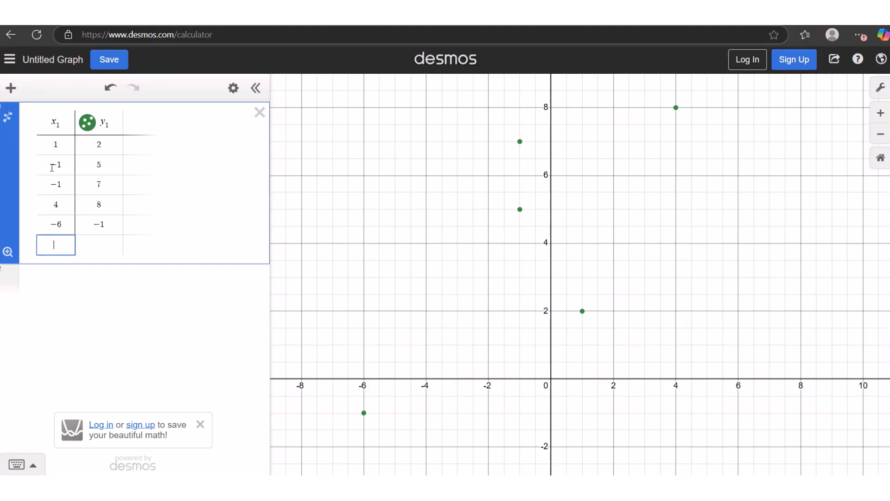
text(6)
key(Tab)
text(0)
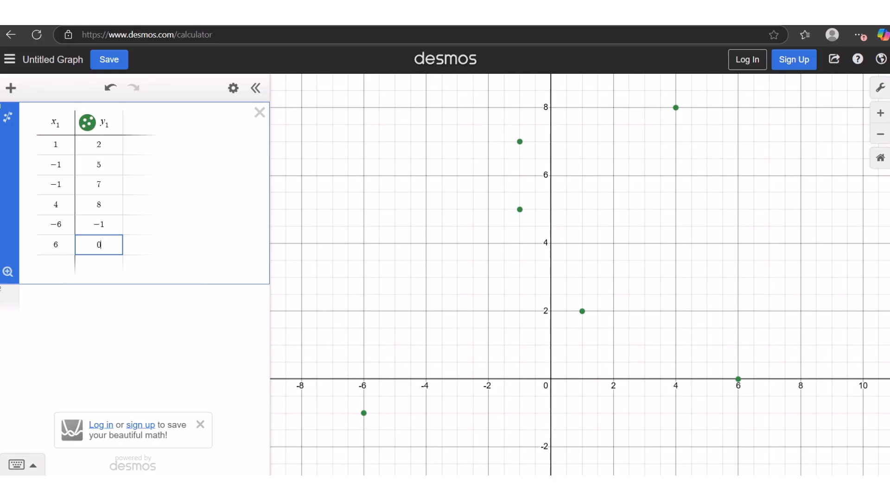
Enter the regression y₁ ~ mx₁ + b in the expression line below the table and plot its residuals.
click(59, 310)
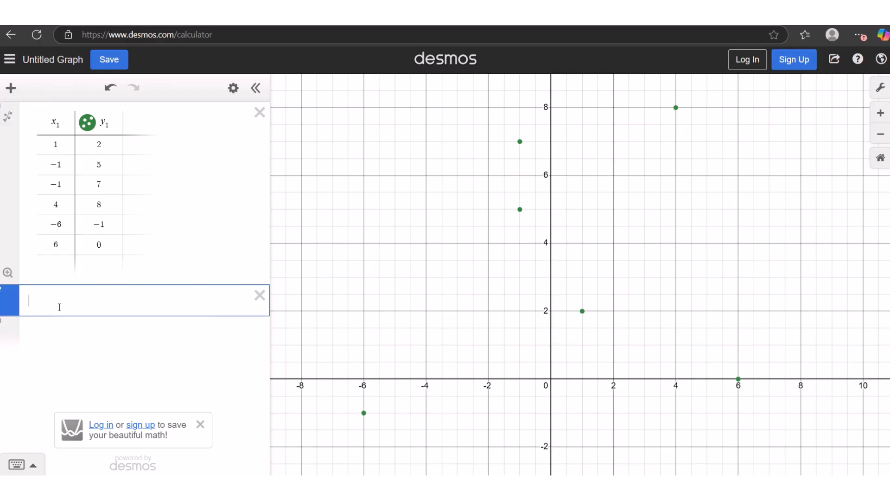
text(y1)
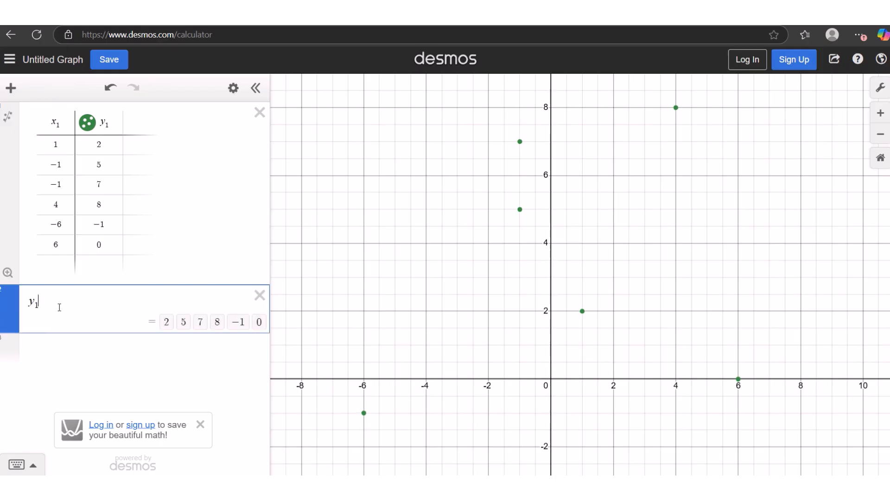
text(~m)
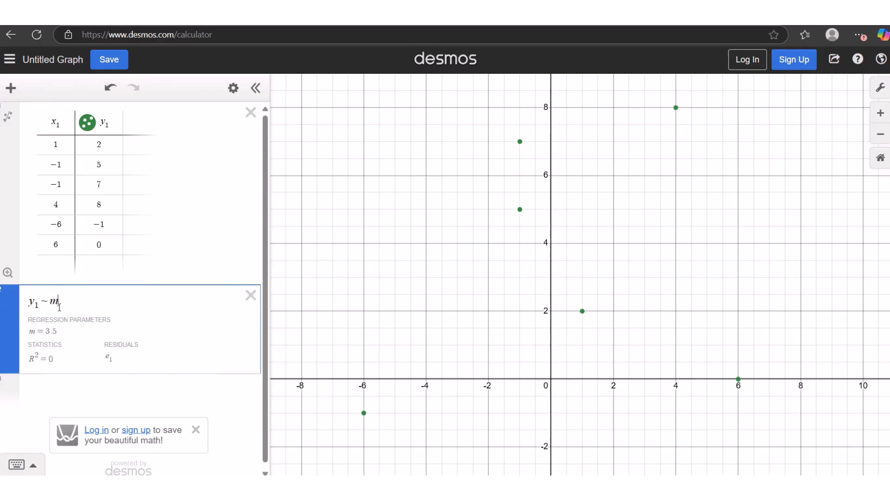
text(x1)
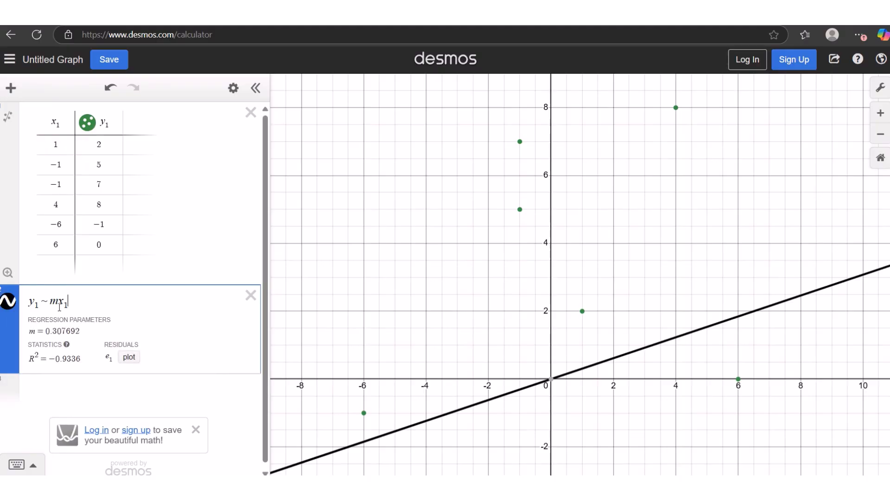
text(+b)
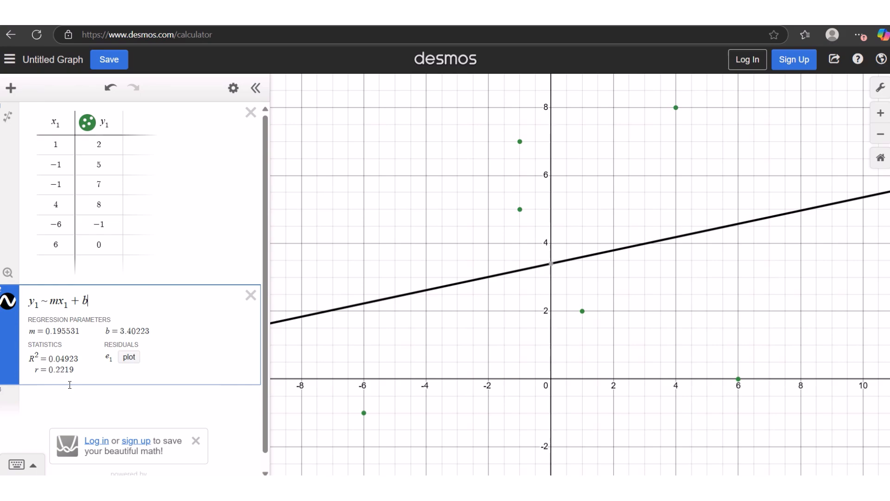
click(129, 357)
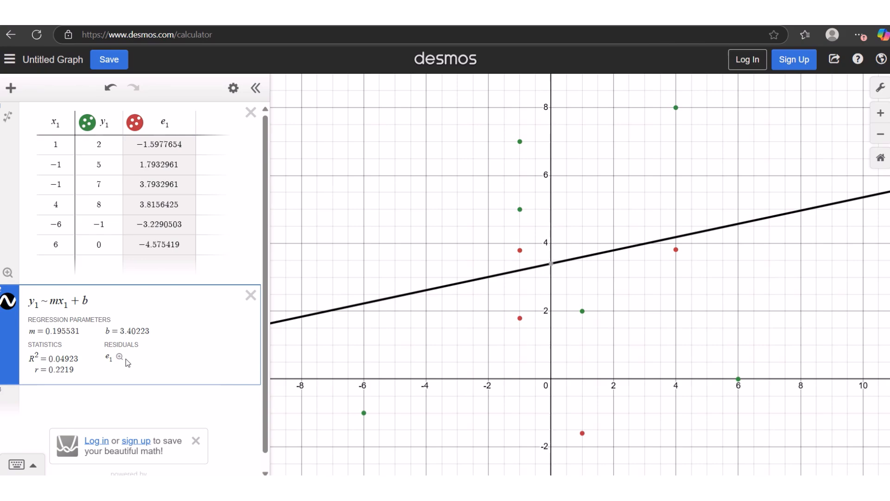
mouse_move(445, 27)
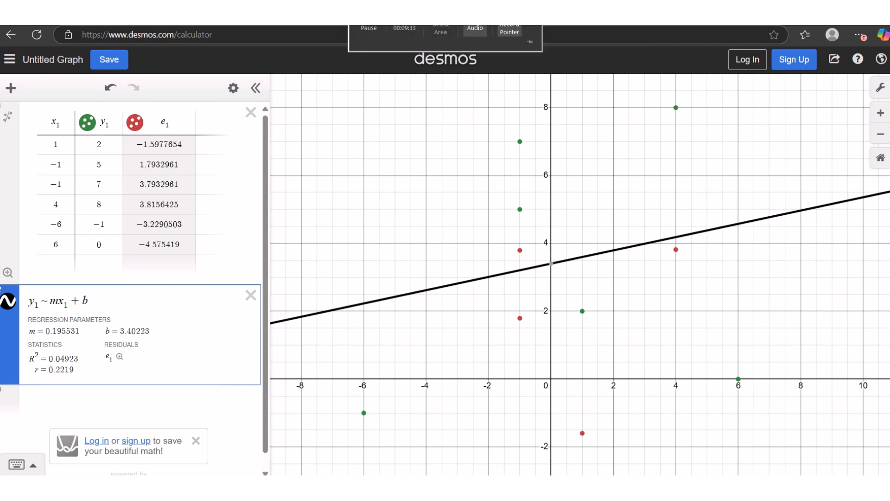